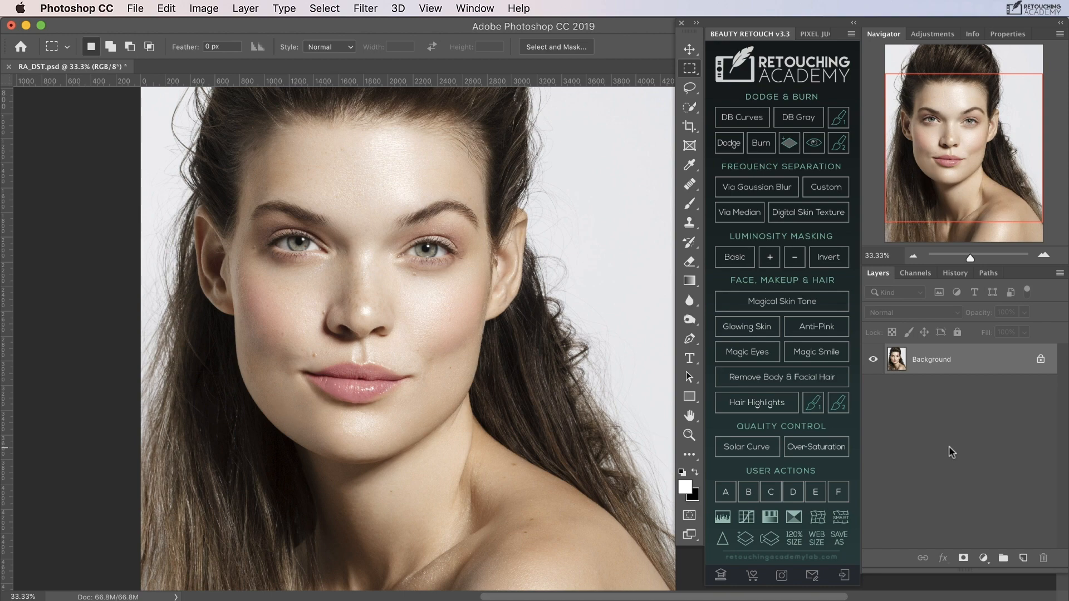
Run the Digital Skin Texture action to add a masked texture layer over the portrait.
key("super+plus")
key("super+plus")
key("super+plus")
left_click_drag(360, 403, 636, 162)
key("super+plus")
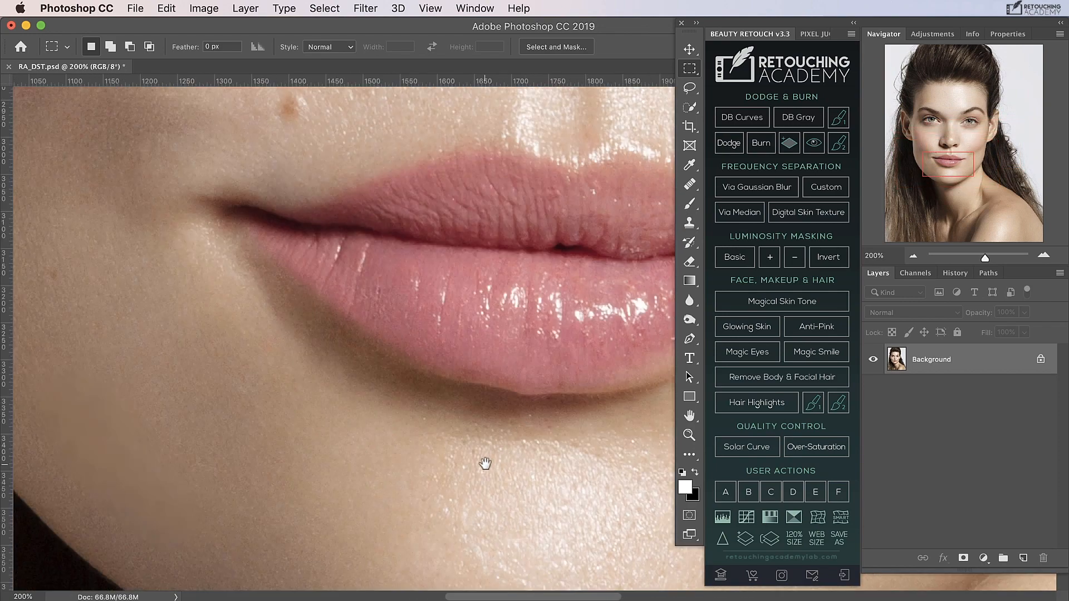
left_click_drag(485, 464, 606, 378)
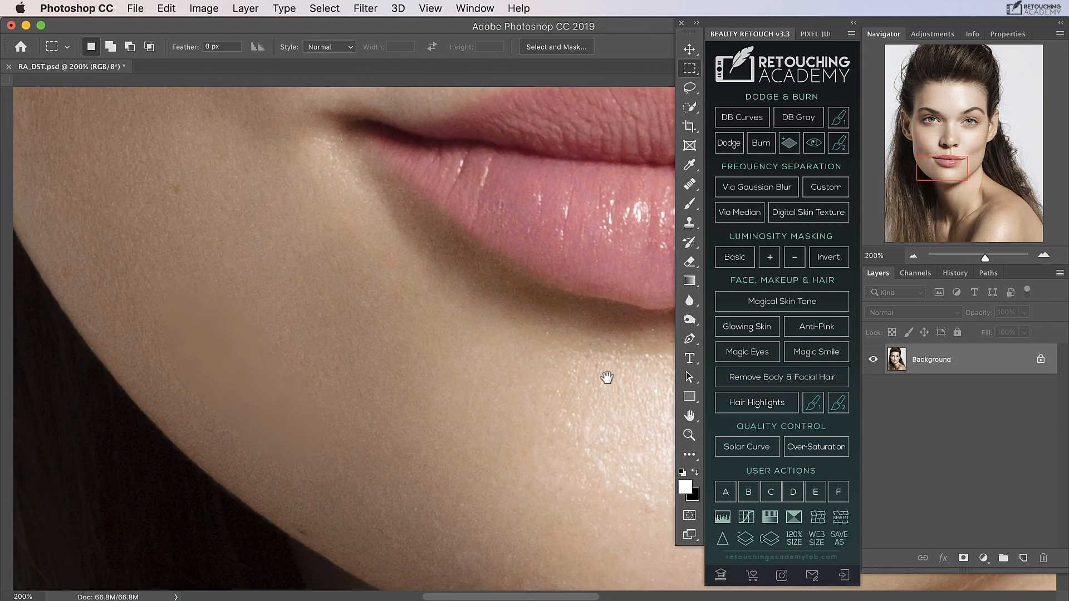
key("super+r")
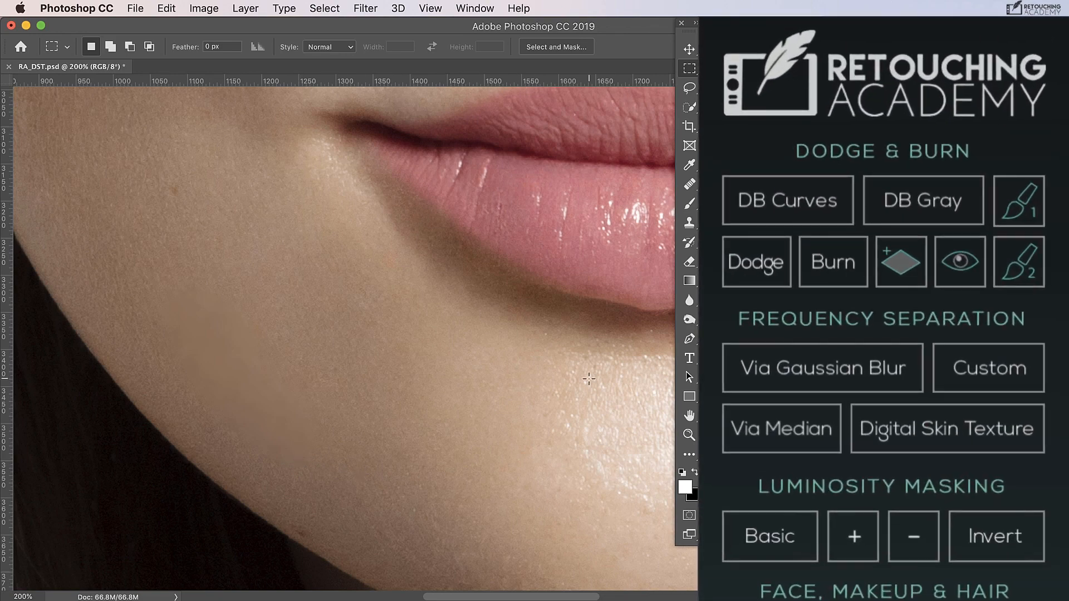
left_click(807, 212)
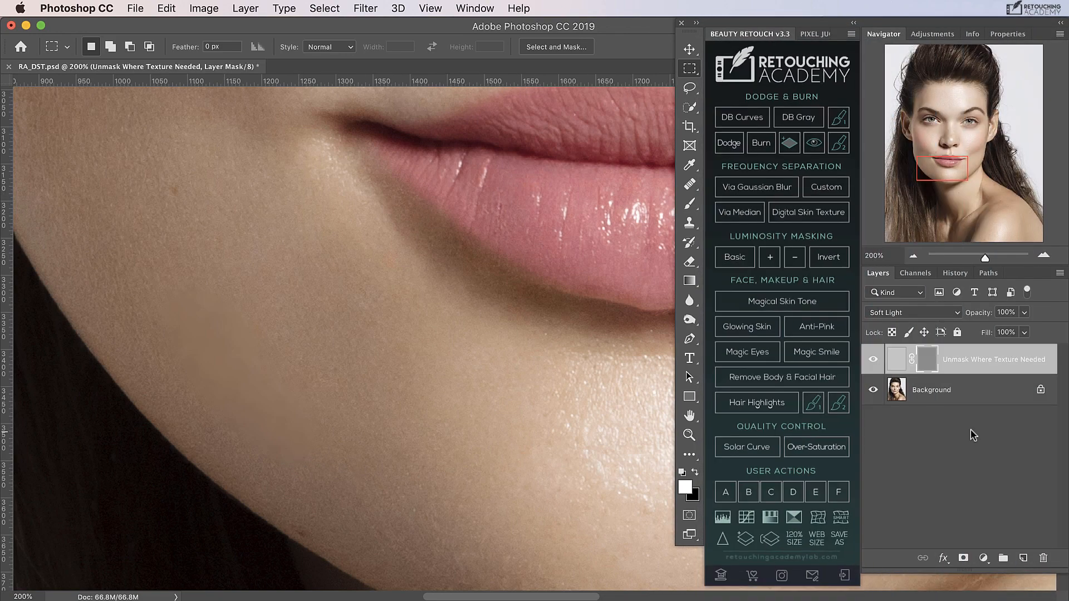
Paint white on the texture layer's mask with the Brush to reveal texture over the smooth patch on the lower cheek.
left_click(691, 207)
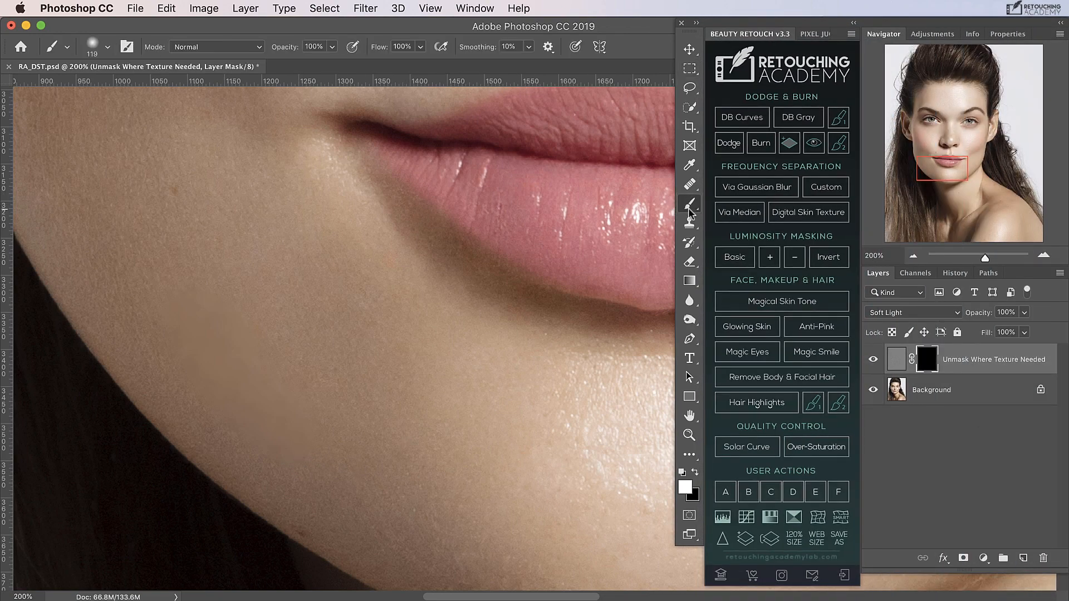
left_click_drag(207, 341, 224, 340)
mouse_move(212, 340)
left_mouse_down()
mouse_move(195, 314)
mouse_move(221, 323)
mouse_move(210, 343)
mouse_move(215, 371)
mouse_move(204, 368)
mouse_move(218, 386)
mouse_move(239, 376)
mouse_move(303, 445)
mouse_move(327, 418)
left_mouse_up()
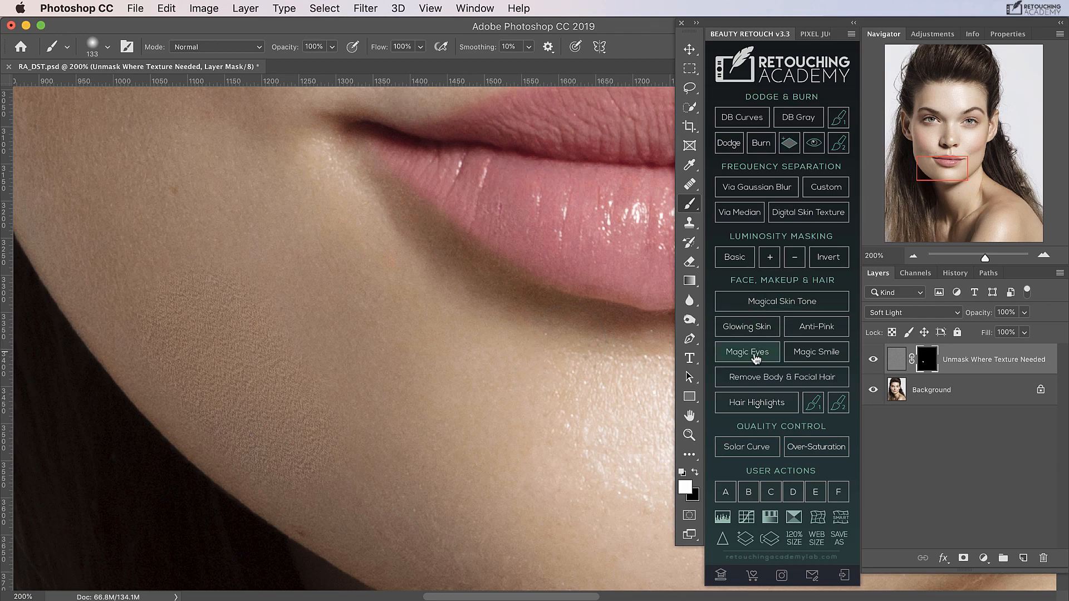
Examine the painted texture on the lower cheek at several magnifications, with the texture layer hidden and shown.
key("super+minus")
key("super+minus")
key("super+minus")
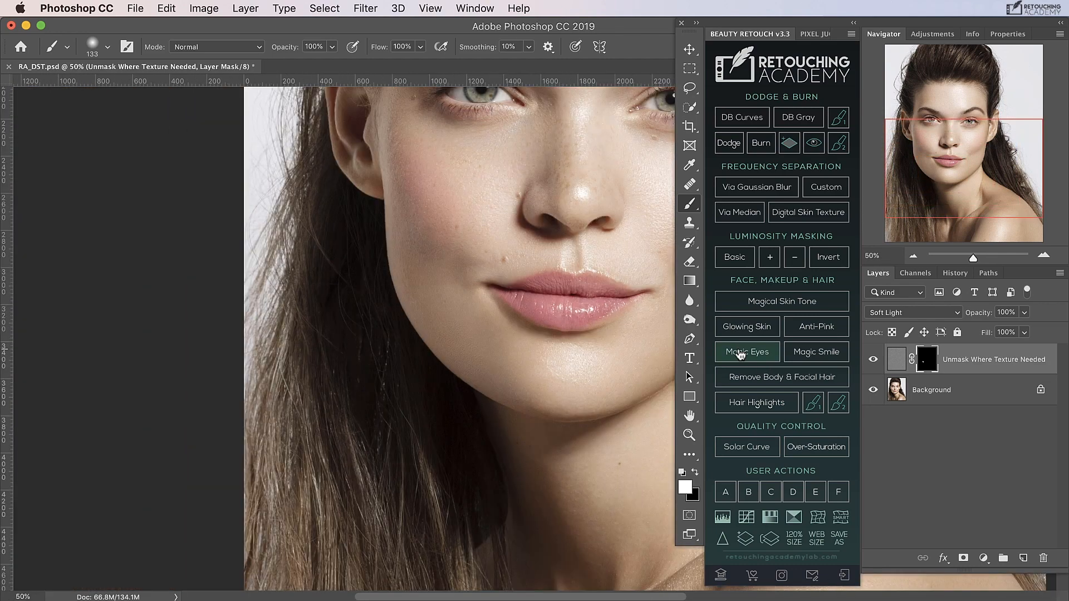
left_click_drag(574, 255, 459, 272)
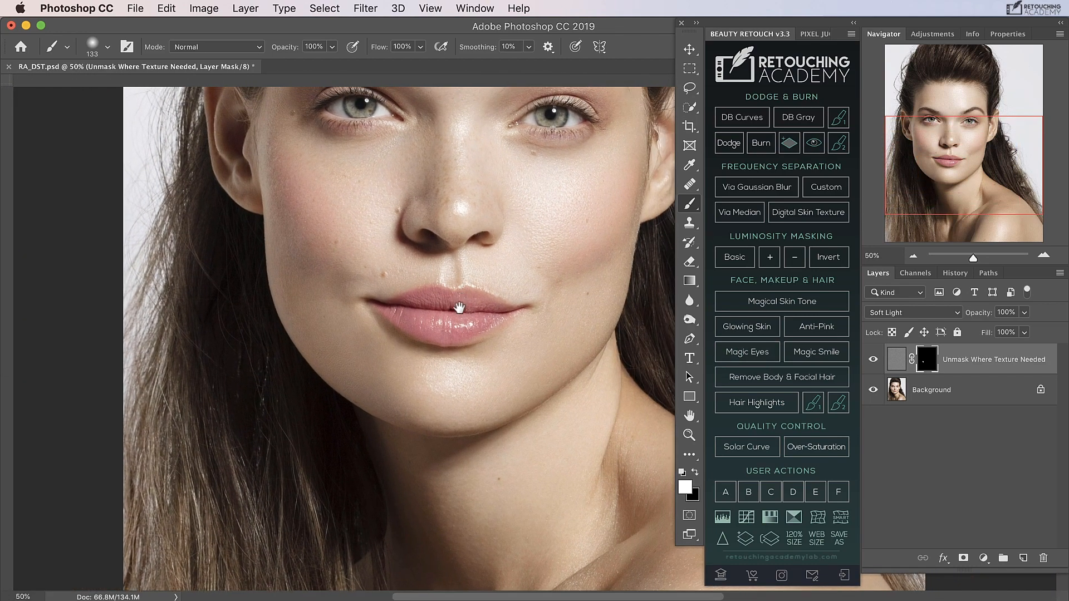
key("super+r")
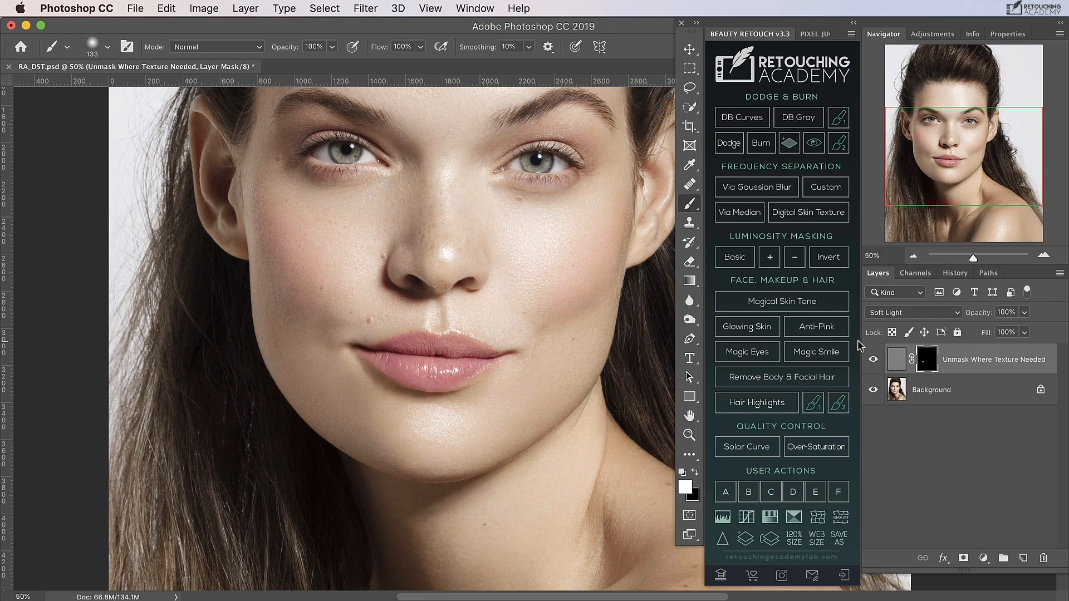
key("super+plus")
left_click(874, 358)
left_click(873, 357)
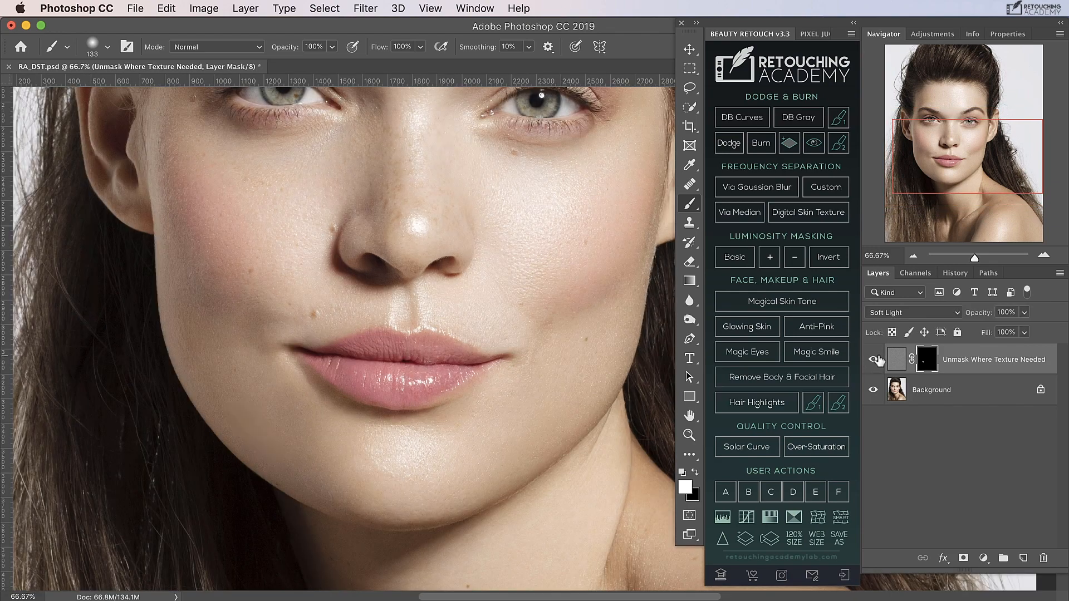
key("super+r")
key("super+plus")
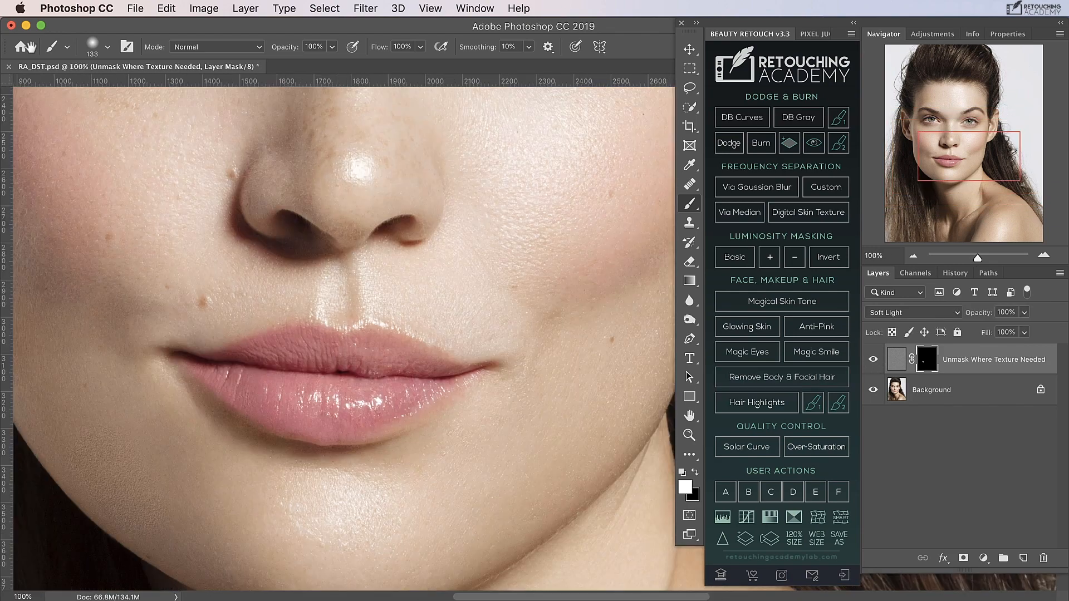
left_click_drag(276, 325, 362, 180)
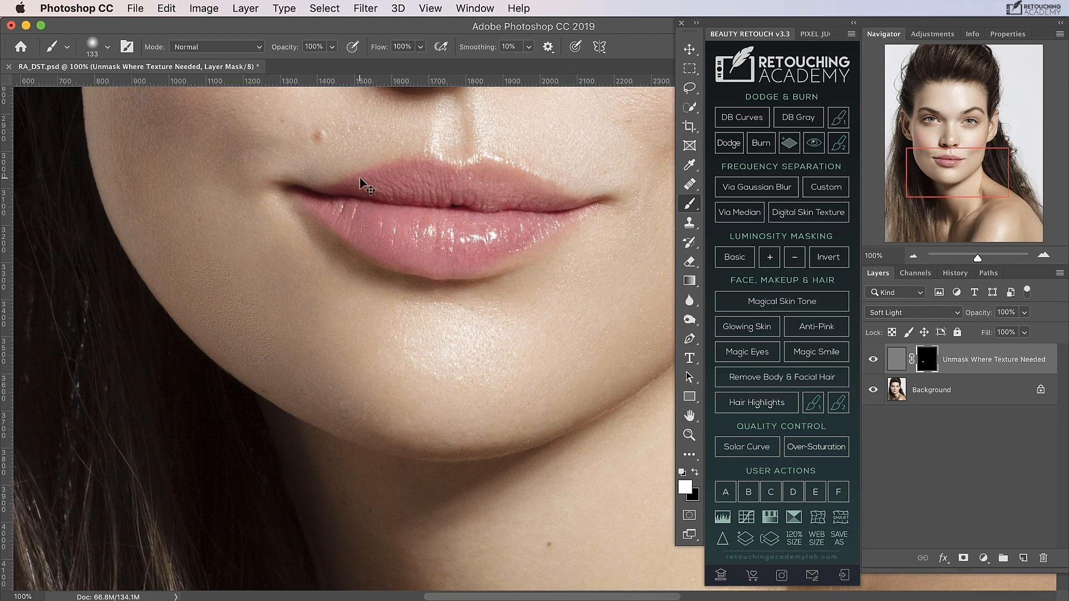
key("super+plus")
left_click_drag(296, 295, 682, 385)
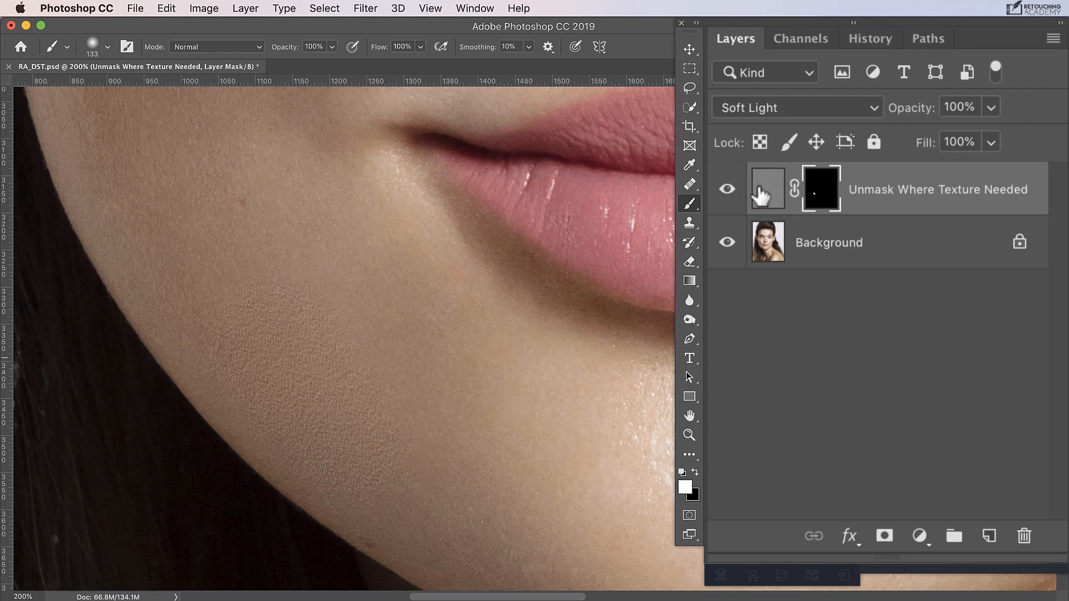
left_click(725, 189)
left_click(725, 189)
Marquee a rectangle around the lower cheek on the texture layer's pixels and delete all texture outside it.
left_click(770, 196)
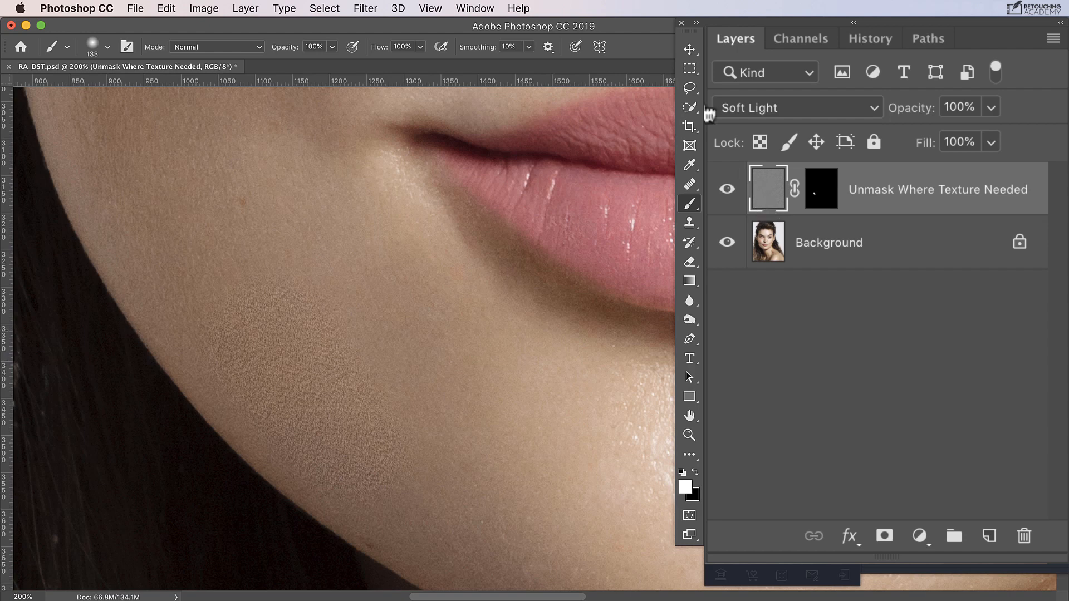
left_click(689, 69)
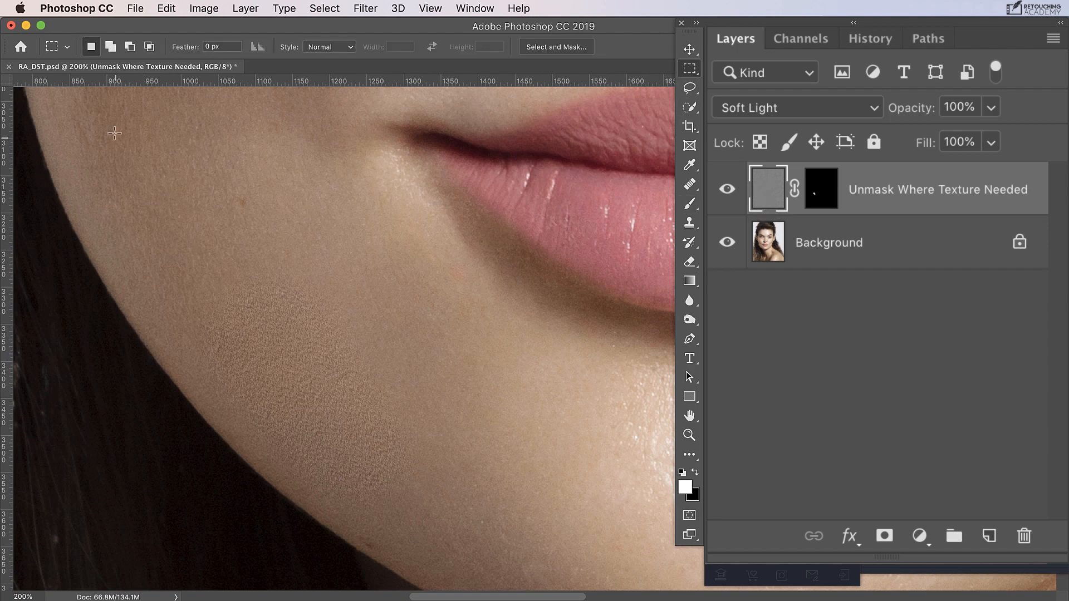
mouse_move(23, 91)
left_mouse_down()
mouse_move(576, 230)
mouse_move(657, 409)
mouse_move(650, 595)
mouse_move(652, 580)
left_mouse_up()
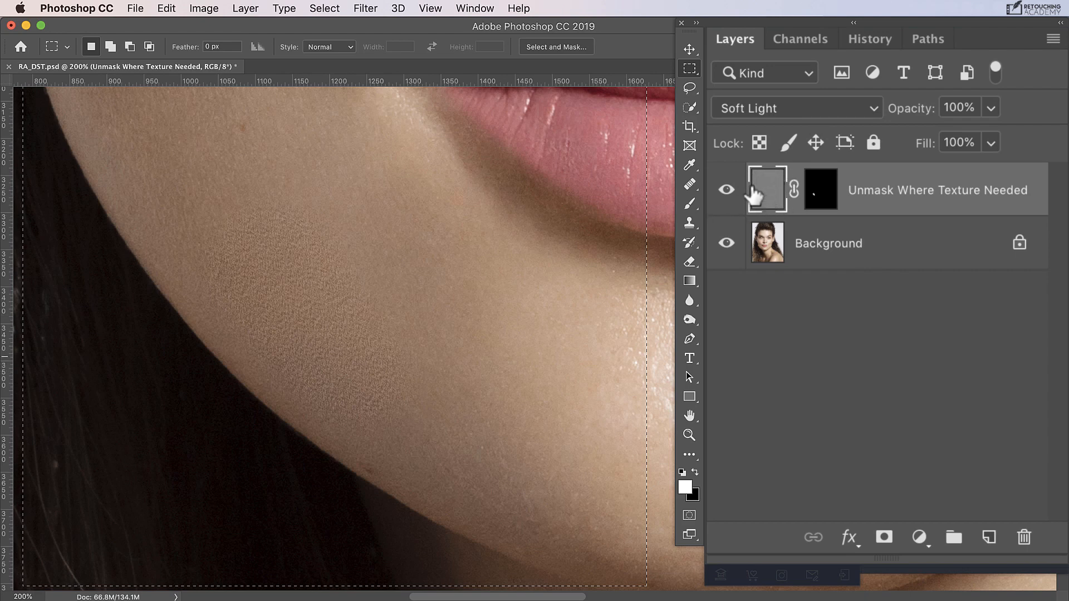
key("Delete")
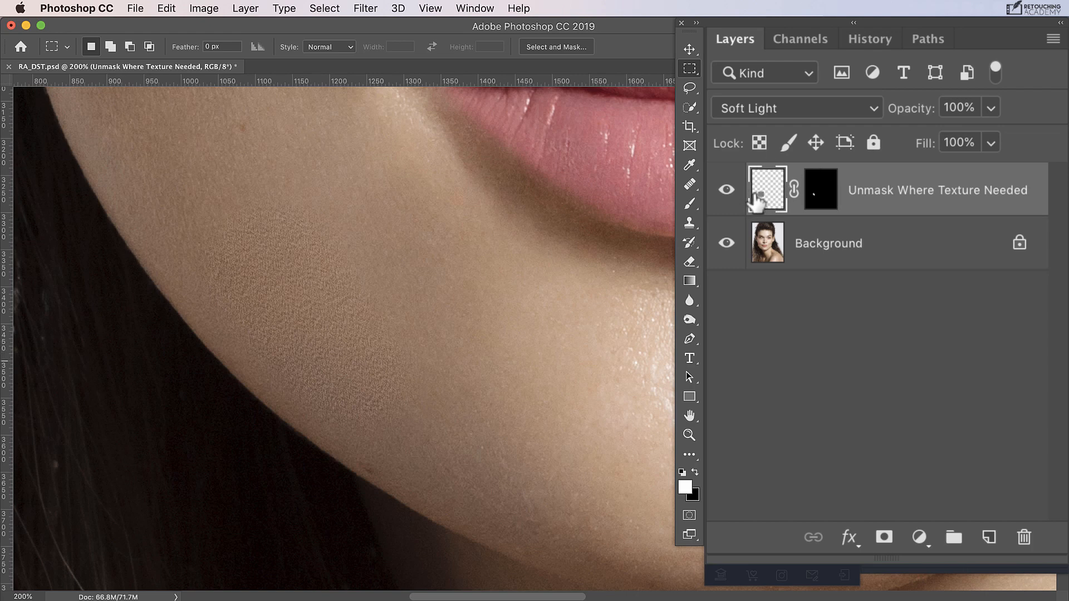
Unlink the mask from the pixels of the Unmask Where Texture Needed layer.
left_click(793, 192)
left_click(794, 199)
left_click(794, 194)
Scale the texture patch down proportionally to about 69.5% with Free Transform, keeping it over the masked cheek area.
key("super+t")
key("super+minus")
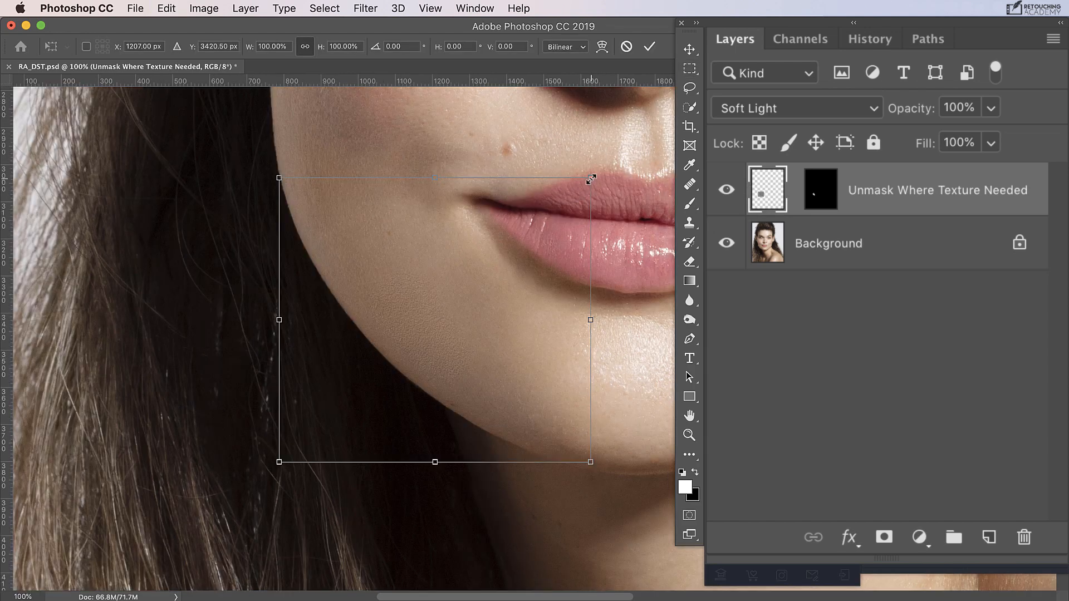
left_click_drag(591, 179, 537, 224)
key("super+plus")
left_click_drag(387, 221, 496, 215)
left_click_drag(642, 101, 550, 182)
left_click_drag(502, 336, 513, 324)
Fine-tune the texture patch's scale to about 69% and apply the transform.
key("super+plus")
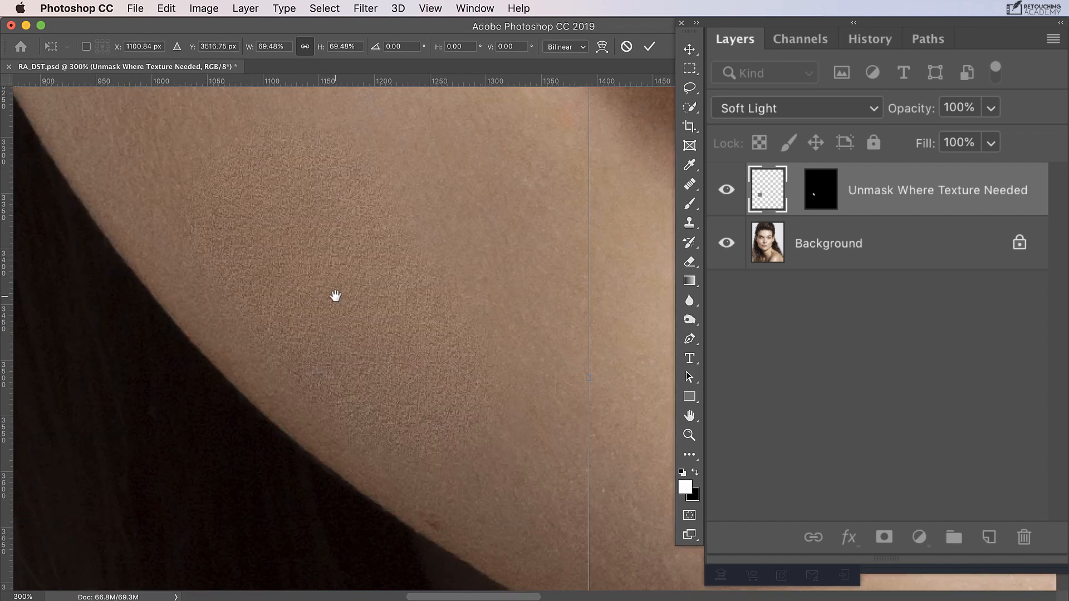
left_click_drag(334, 295, 524, 250)
key("super+r")
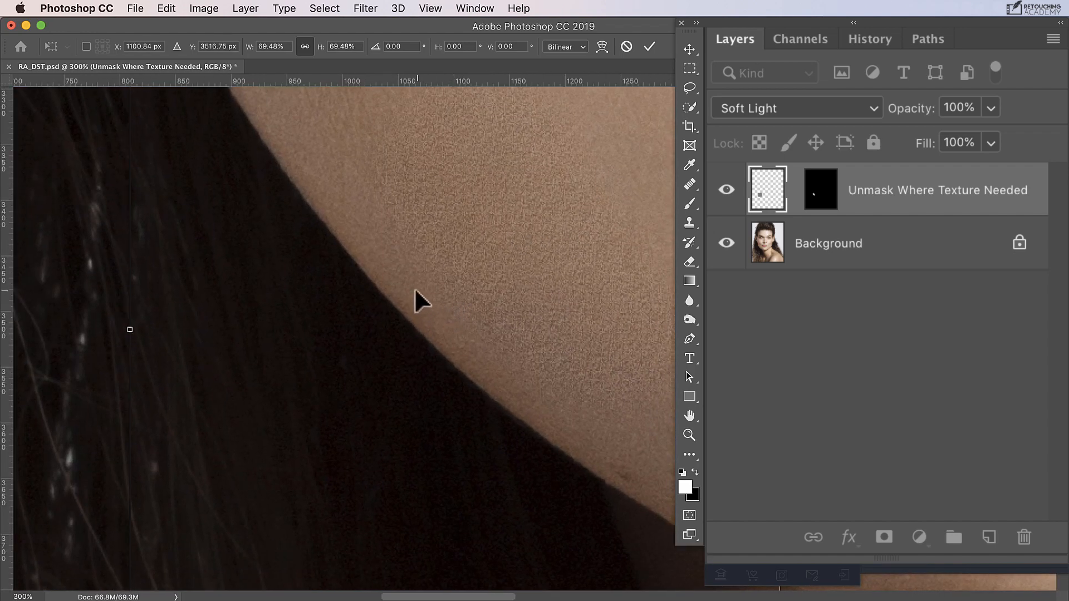
key("super+minus")
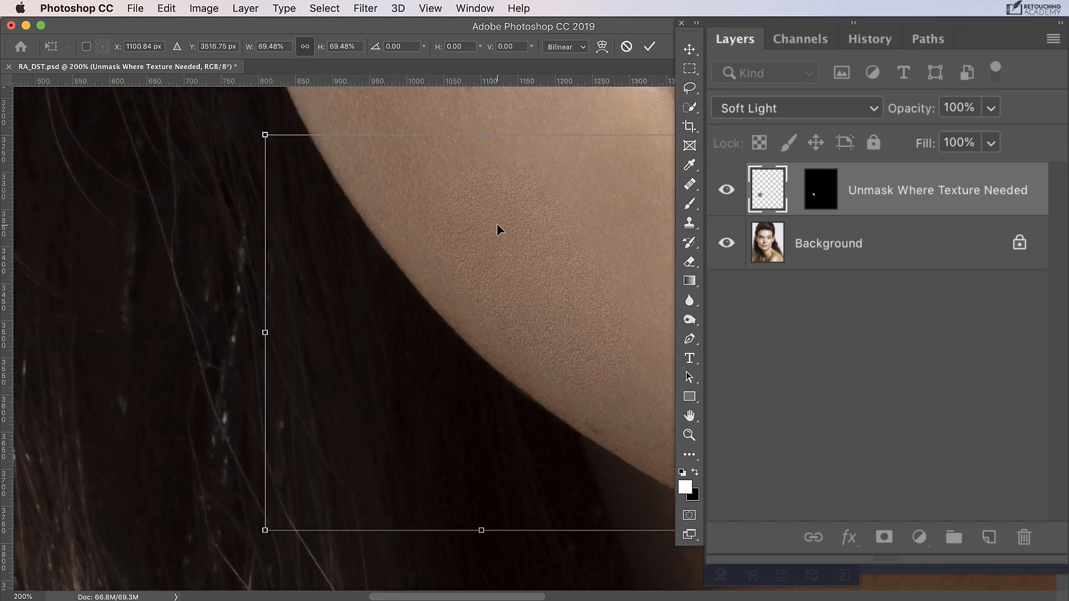
left_click_drag(453, 275, 371, 298)
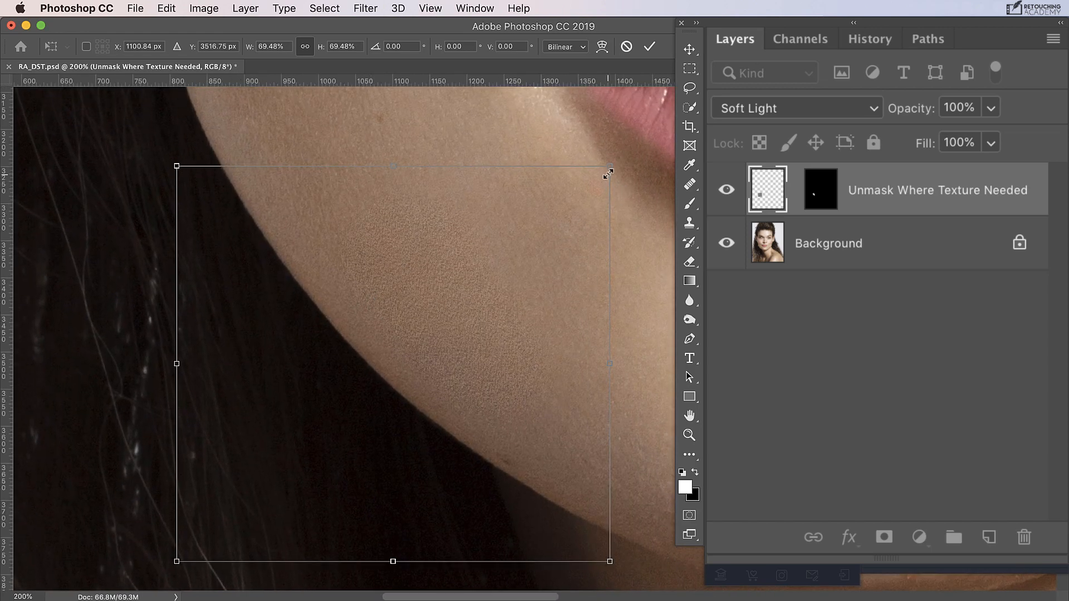
left_click_drag(610, 165, 607, 168)
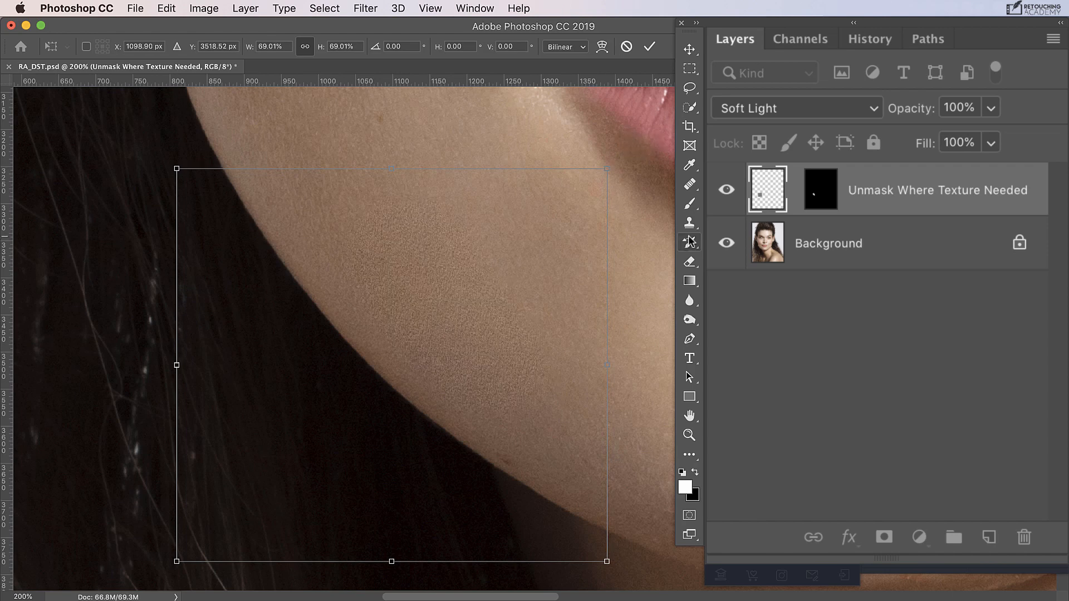
key("super+minus")
key("m")
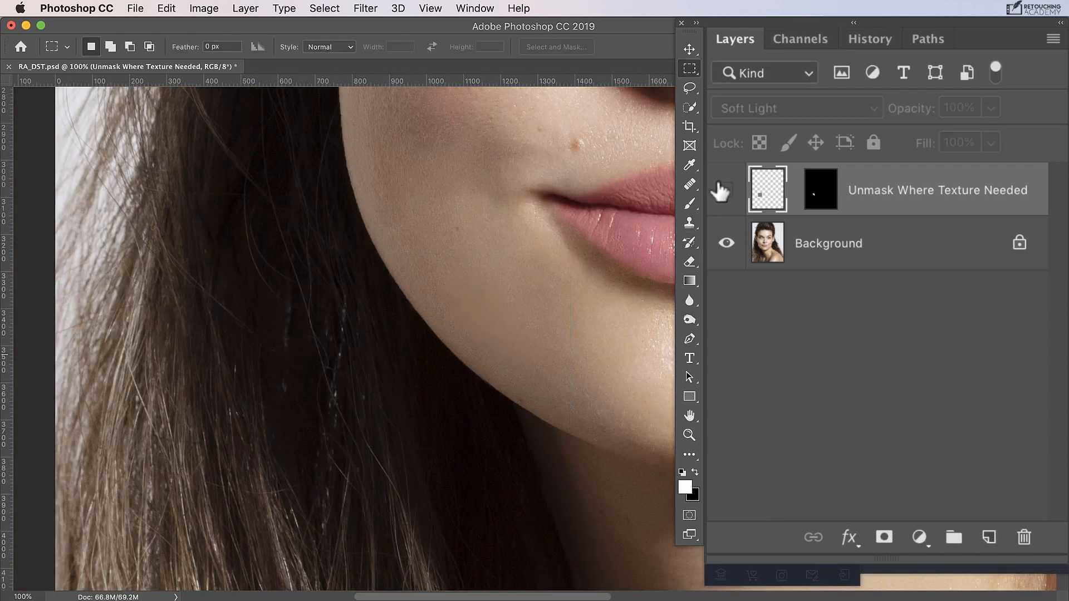
Compare the resized cheek texture with the texture layer hidden and shown, at 200% and 100% magnification.
left_click(725, 193)
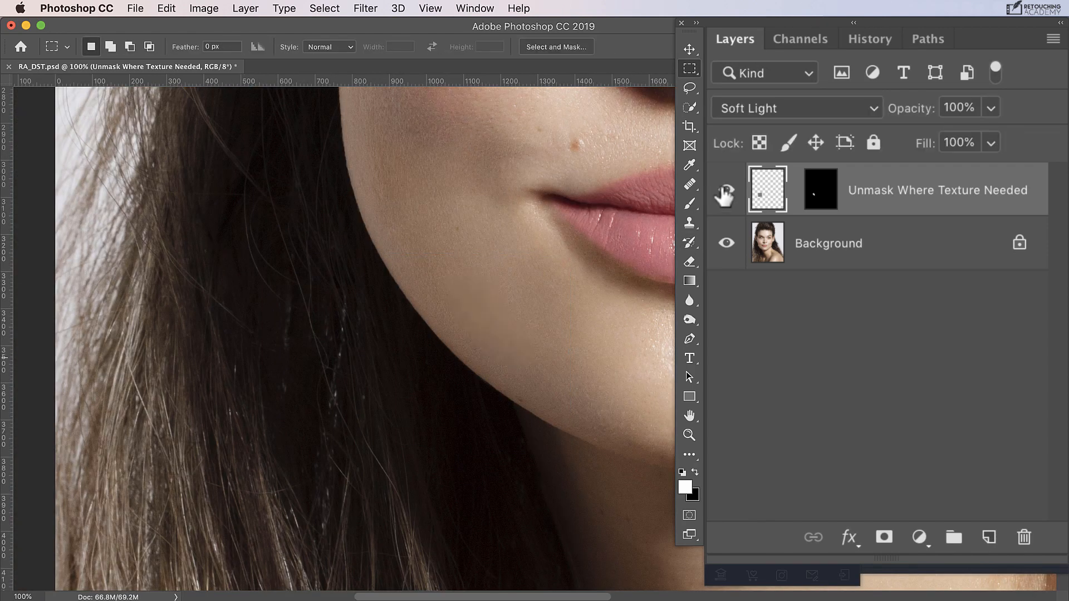
key("super+plus")
left_click_drag(540, 317, 527, 340)
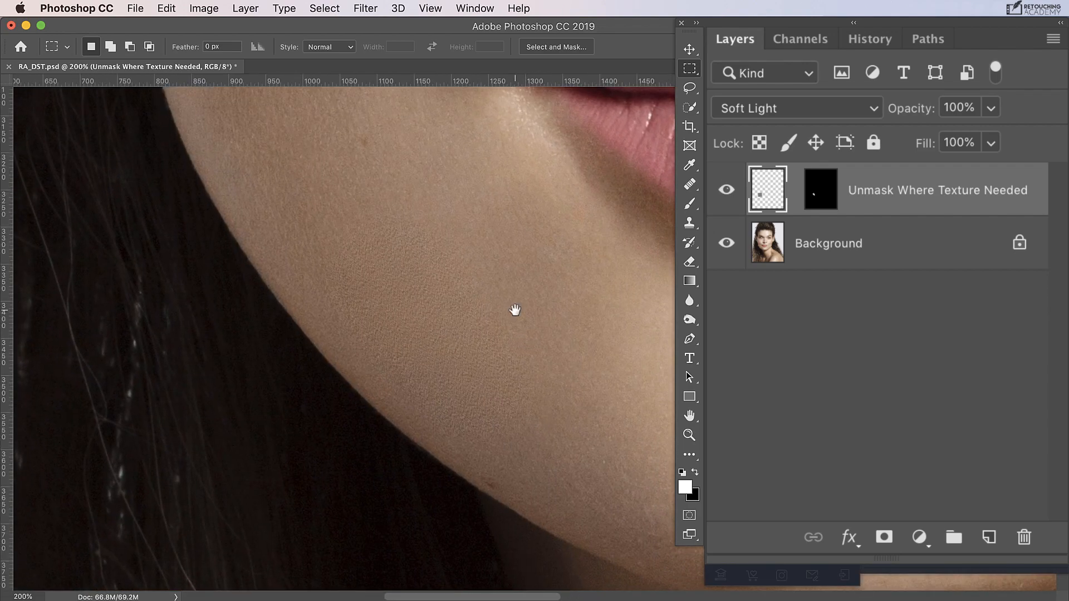
left_click_drag(585, 277, 466, 352)
key("super+r")
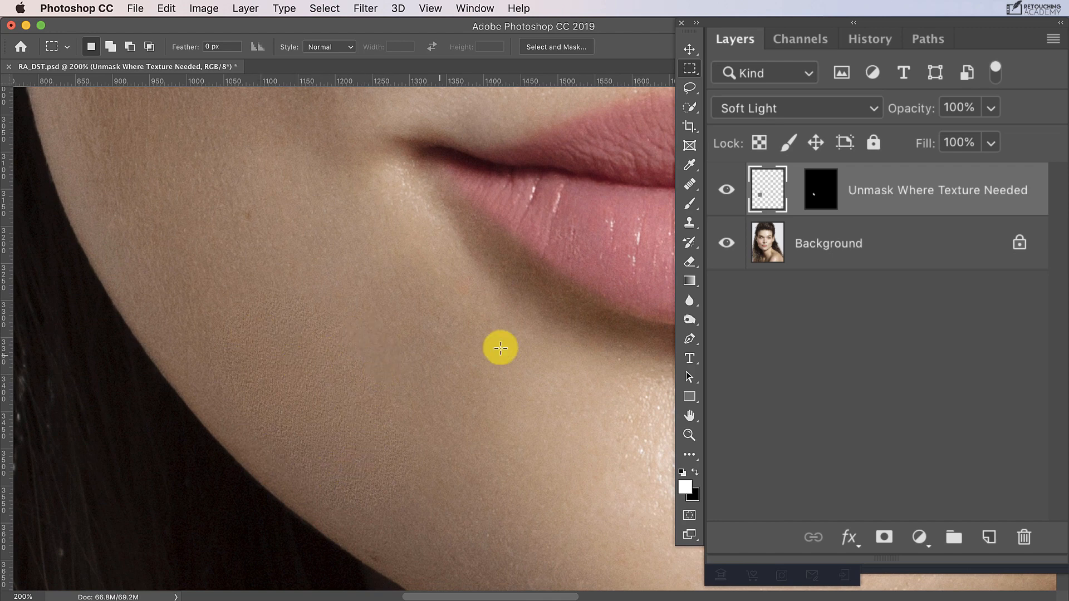
left_click(725, 191)
left_click(726, 191)
left_click(726, 191)
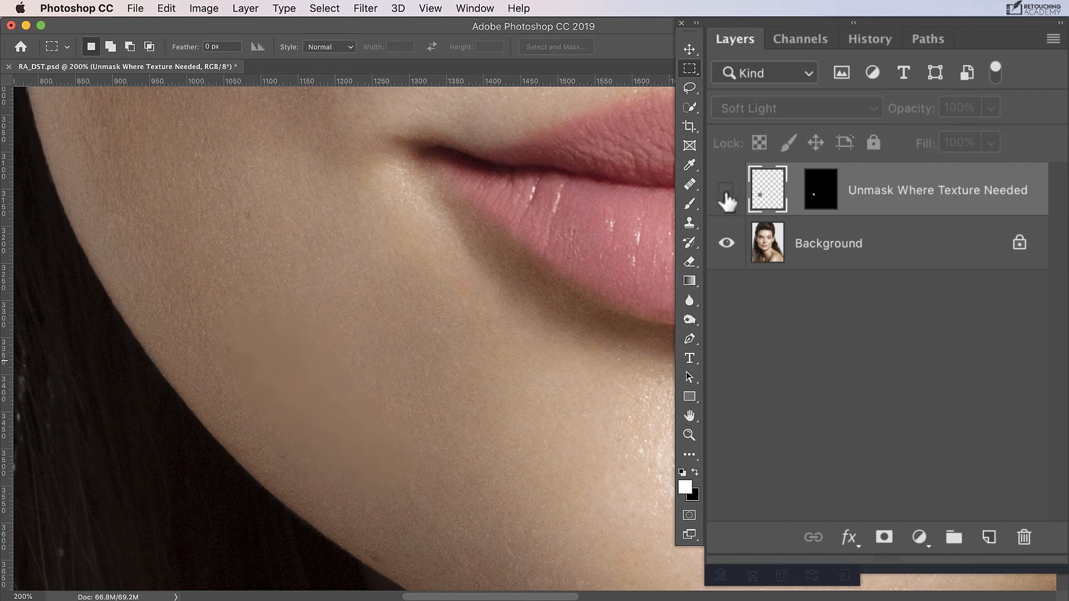
left_click(725, 192)
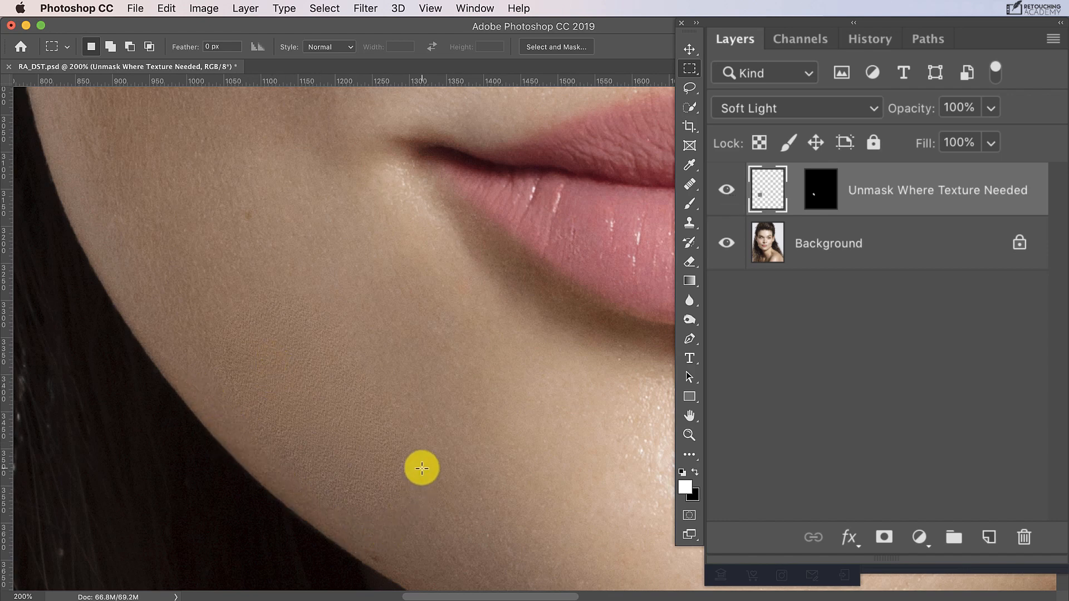
key("super+minus")
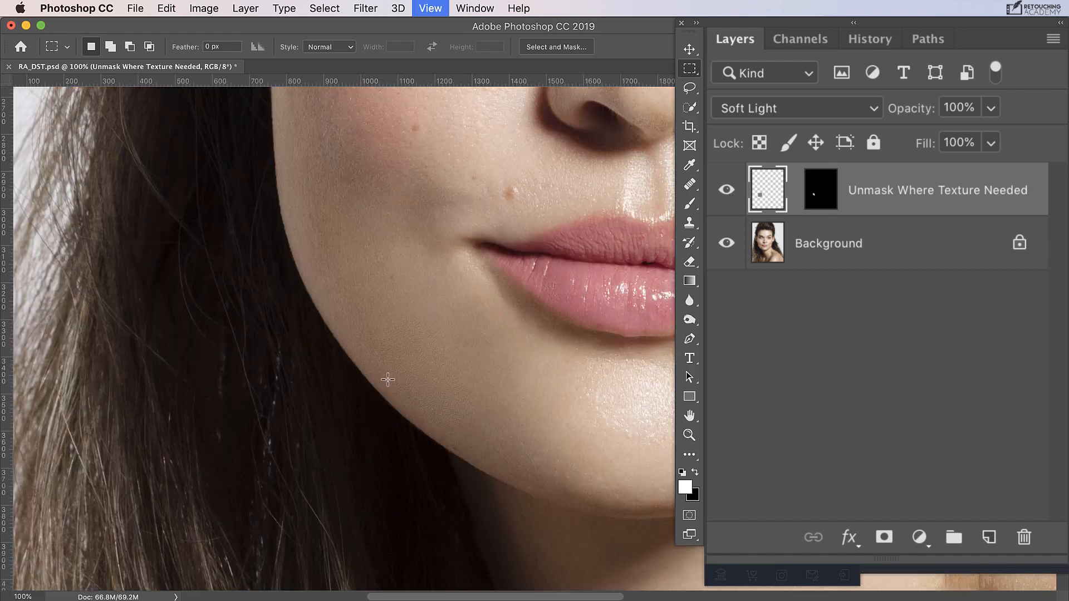
left_click(727, 188)
left_click(725, 192)
left_click(724, 196)
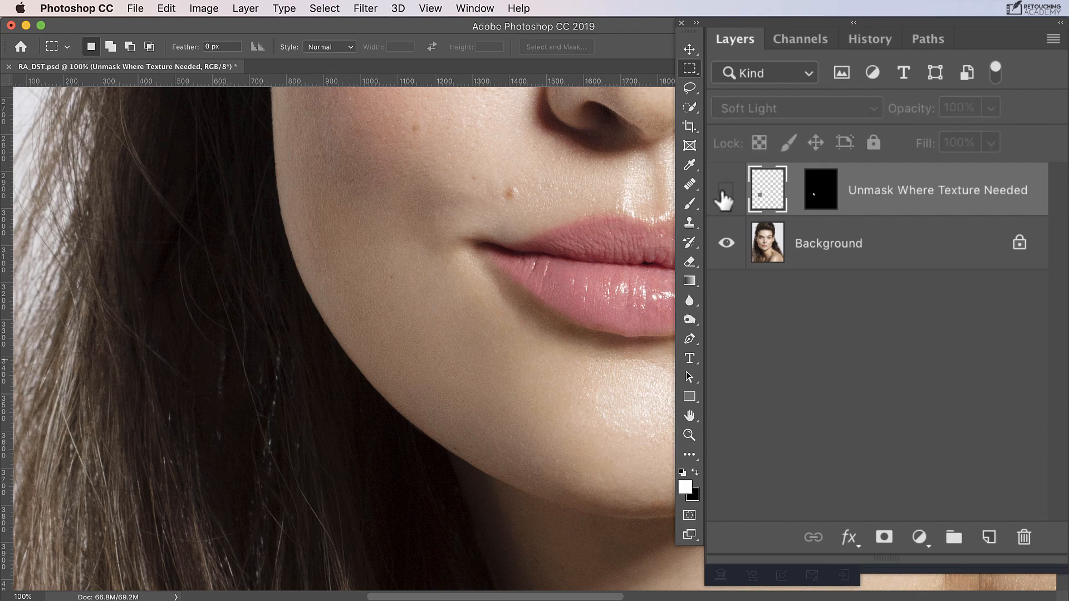
left_click(724, 197)
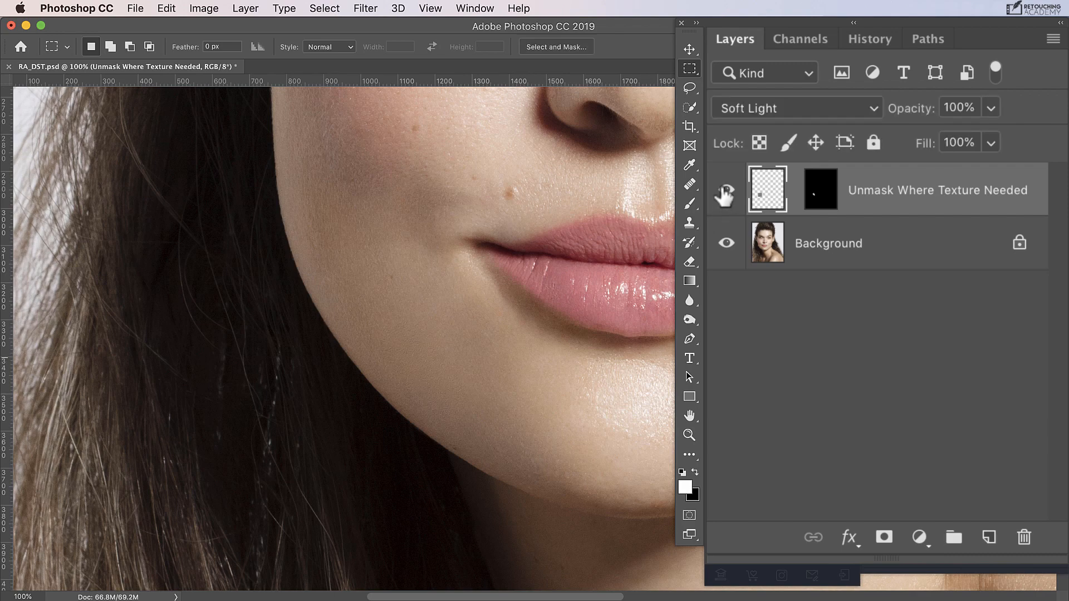
Lower the texture layer's opacity to 63% to soften the added skin texture.
key("super+plus")
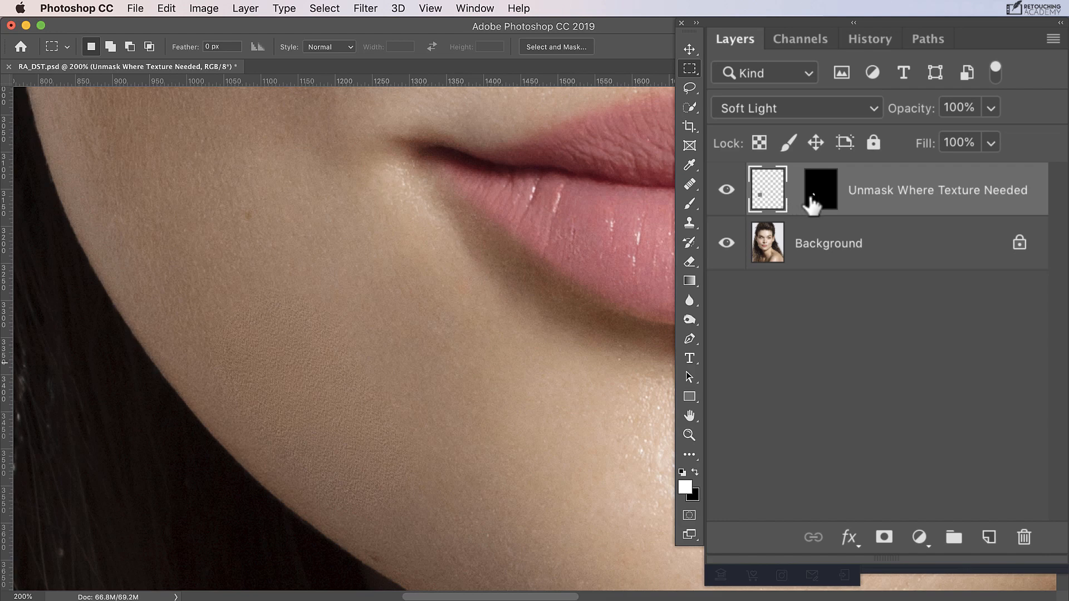
left_click(990, 108)
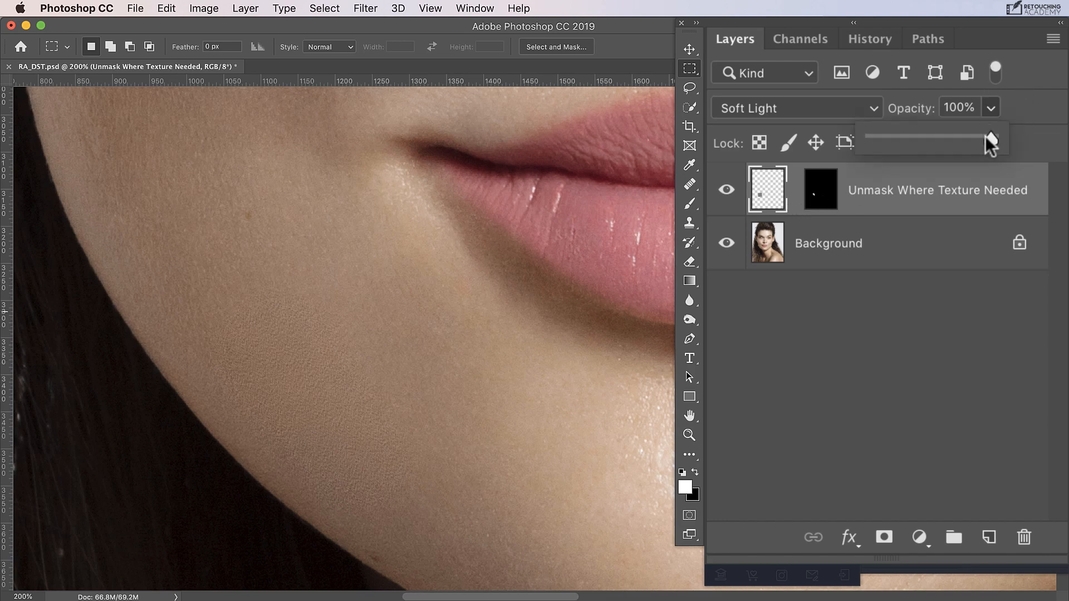
left_click_drag(985, 135, 951, 134)
key("super+minus")
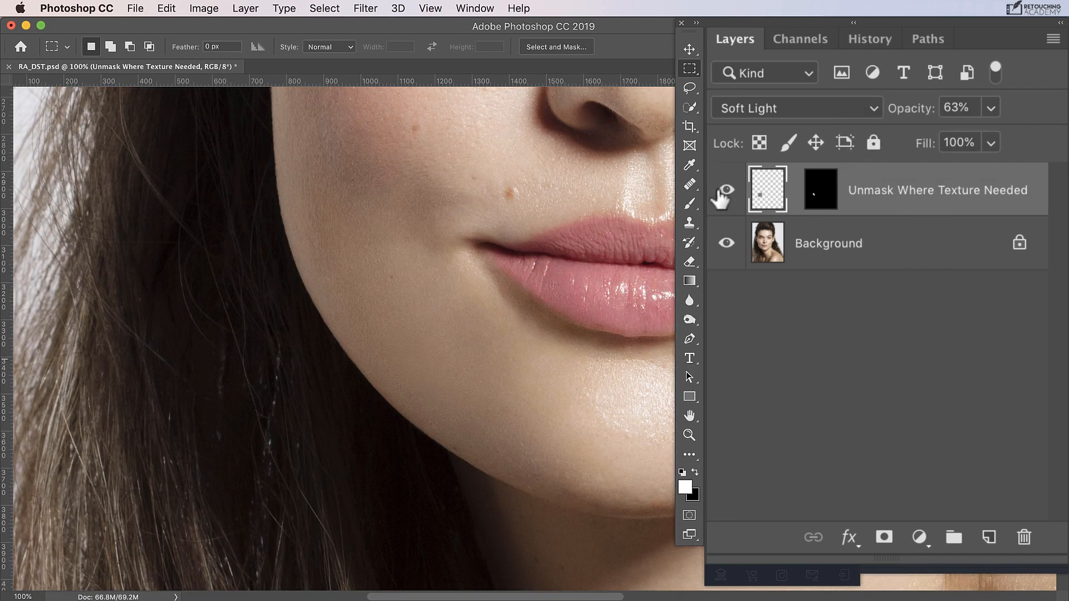
Compare the cheek with the softened texture layer hidden and shown, at 100% and 200% magnification.
left_click(719, 201)
left_click(719, 200)
key("super+plus")
left_click(723, 199)
left_click(722, 199)
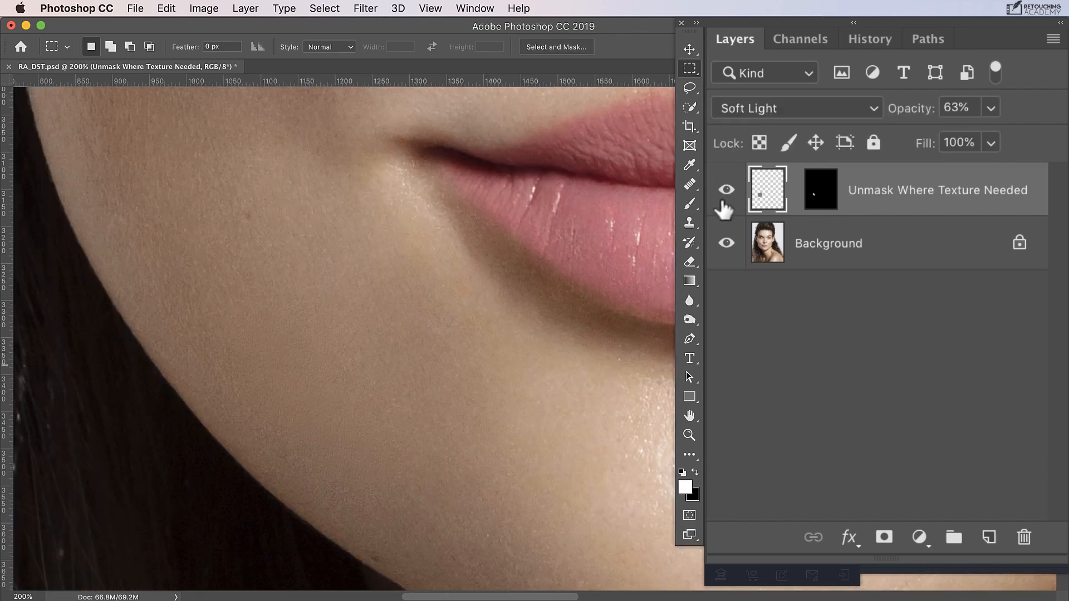
left_click(722, 199)
left_click(722, 199)
left_click(724, 201)
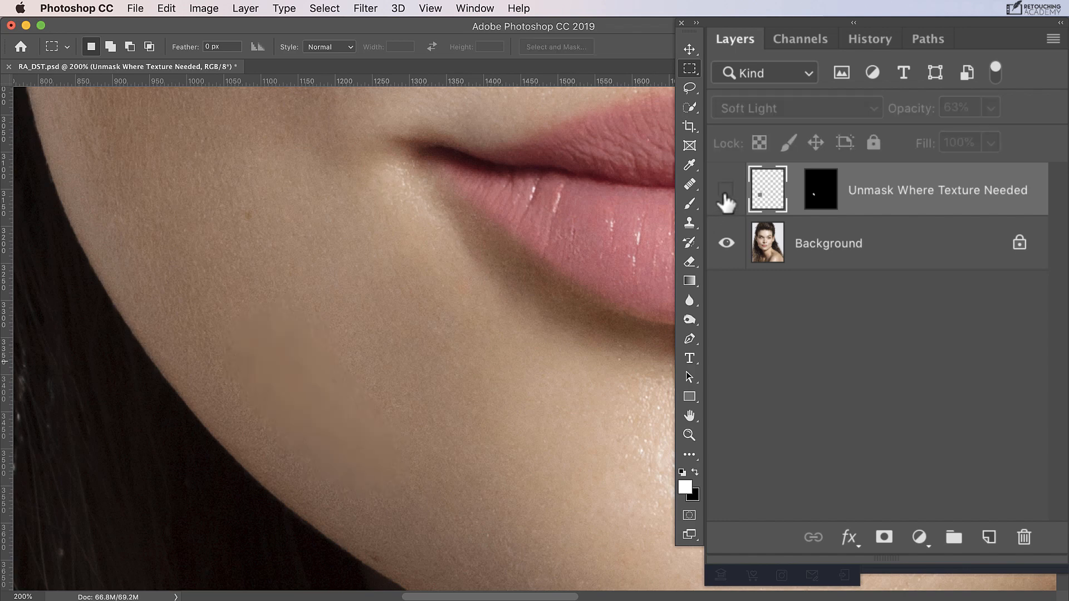
left_click(725, 202)
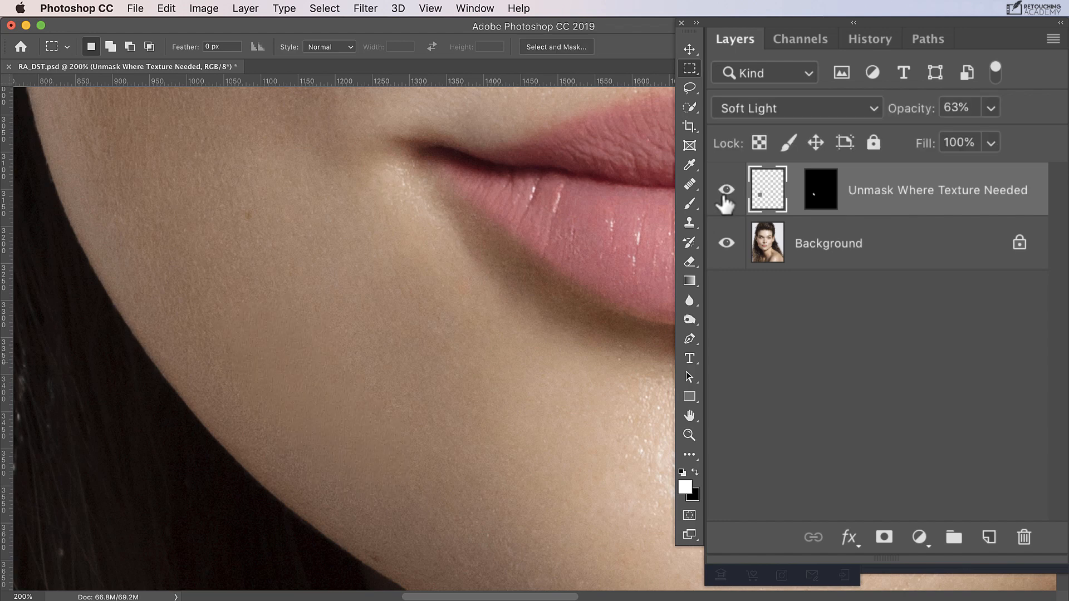
Examine the whole face at 33.3% magnification with the texture layer hidden and shown.
key("0")
key("super+minus")
key("super+minus")
key("super+z")
key("super+minus")
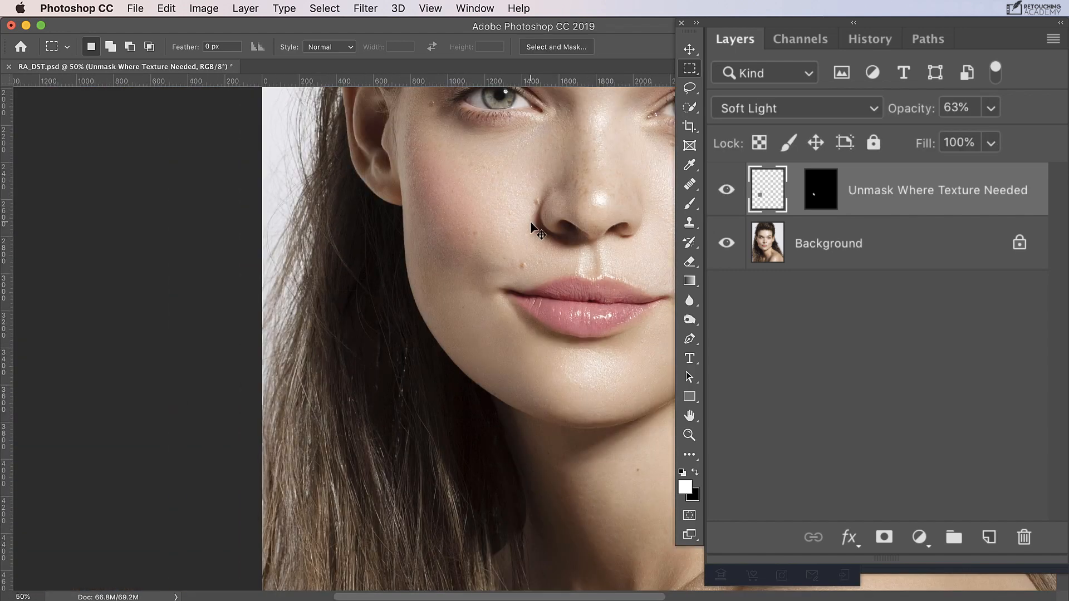
key("super+minus")
key("super+r")
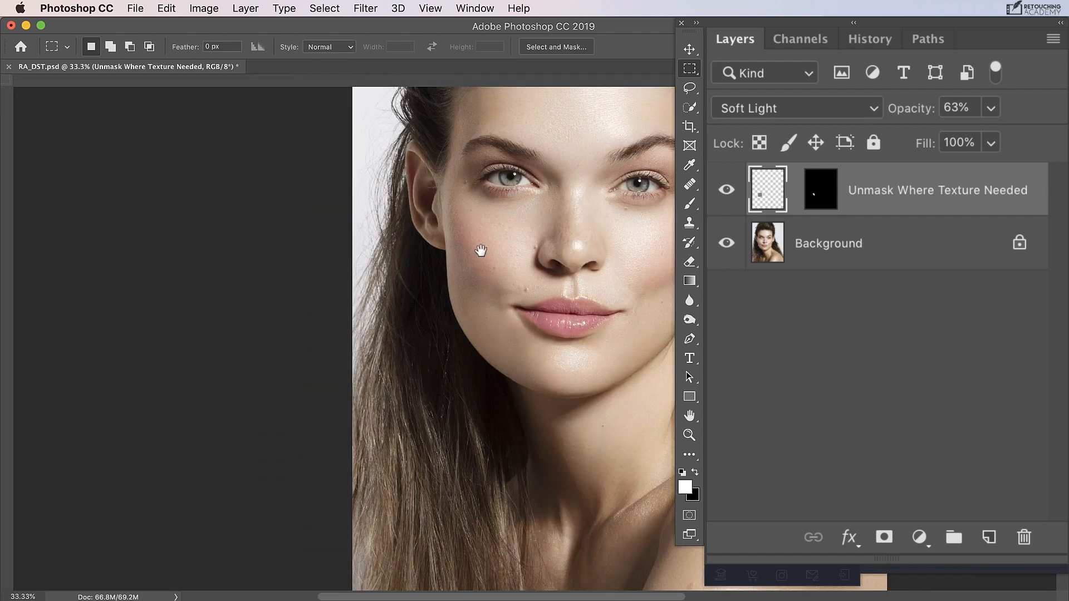
left_click_drag(477, 248, 337, 280)
key("super+r")
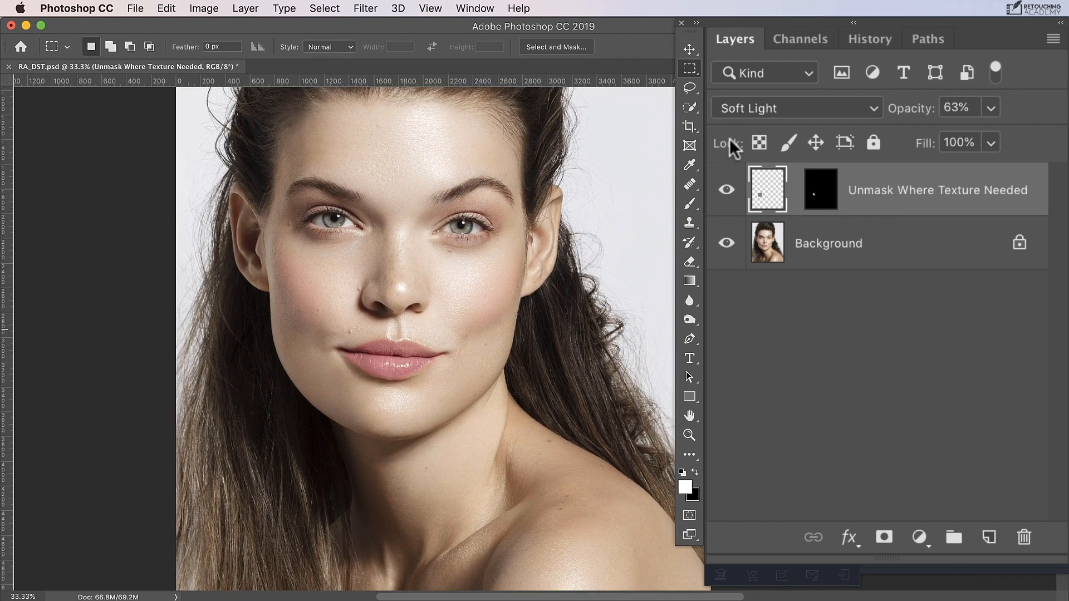
left_click(726, 191)
left_click(724, 192)
left_click(725, 192)
left_click(725, 192)
Check the face at 50% magnification with the texture layer hidden and shown.
key("super+plus")
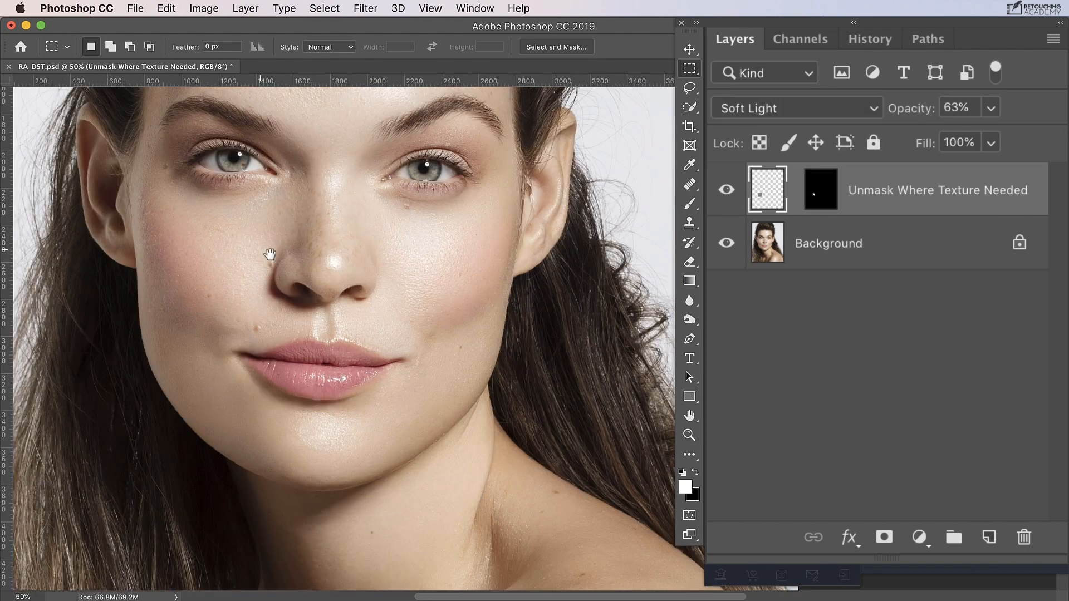
left_click_drag(329, 289, 443, 367)
left_click(727, 189)
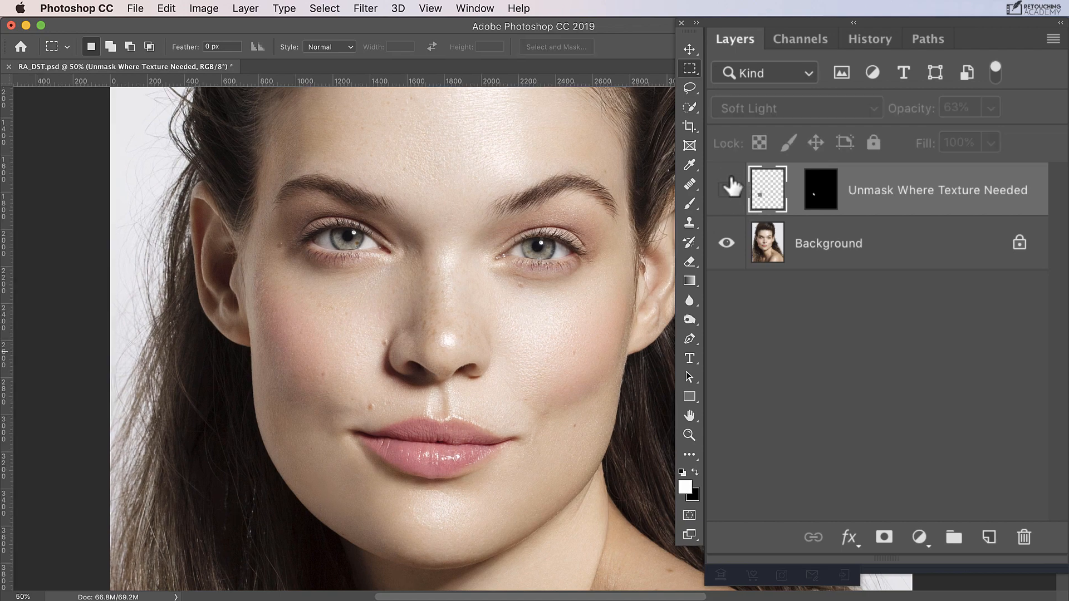
left_click(726, 189)
Compare the texture layer hidden and shown at 100% around the mouth and cheek, and inspect the cheek at 200%.
key("super+1")
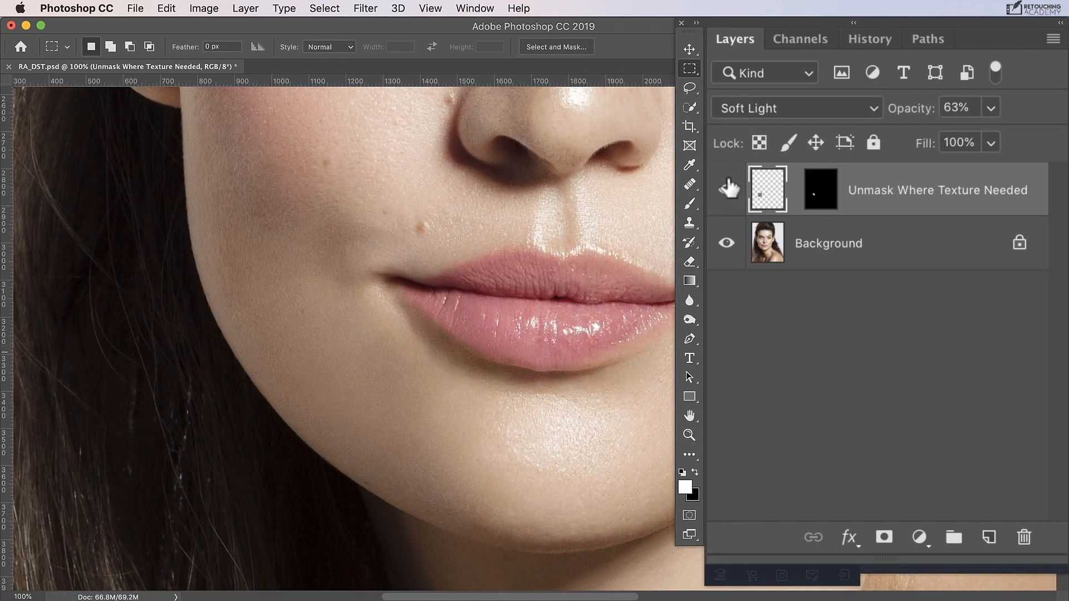
left_click(725, 191)
left_click(724, 192)
key("super+=")
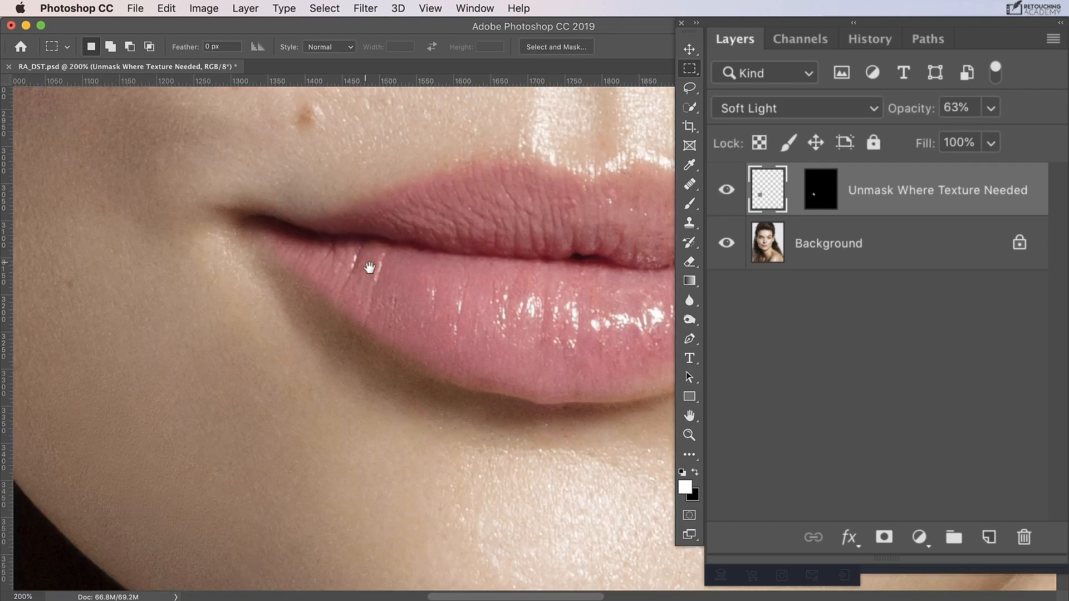
mouse_move(422, 331)
left_mouse_down()
mouse_move(521, 227)
mouse_move(535, 232)
mouse_move(546, 265)
left_mouse_up()
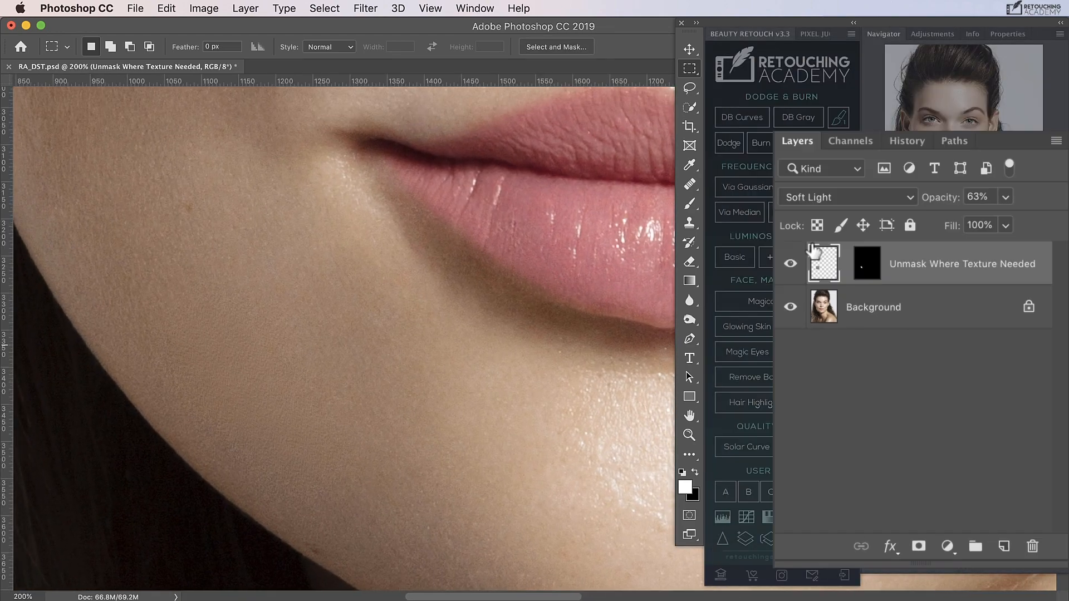